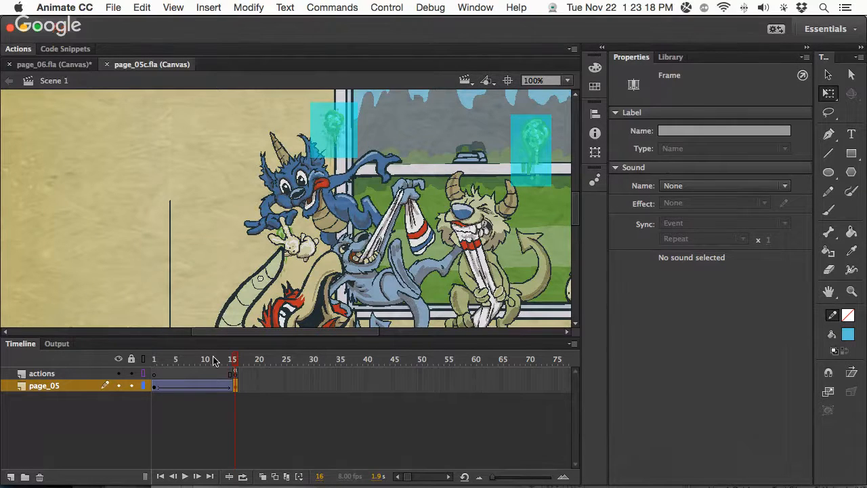
Return the playhead to frame 1 and test the page_05c.fla movie in the browser, letting the long-running export script continue
{"action": "left_click_drag", "start_coordinate": [213, 359], "coordinate": [151, 366]}
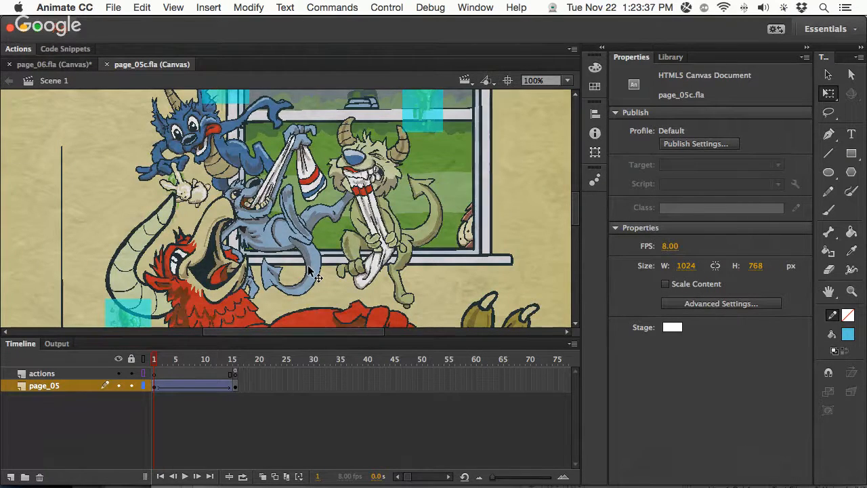
{"action": "key", "text": "super+minus"}
{"action": "key", "text": "super+minus"}
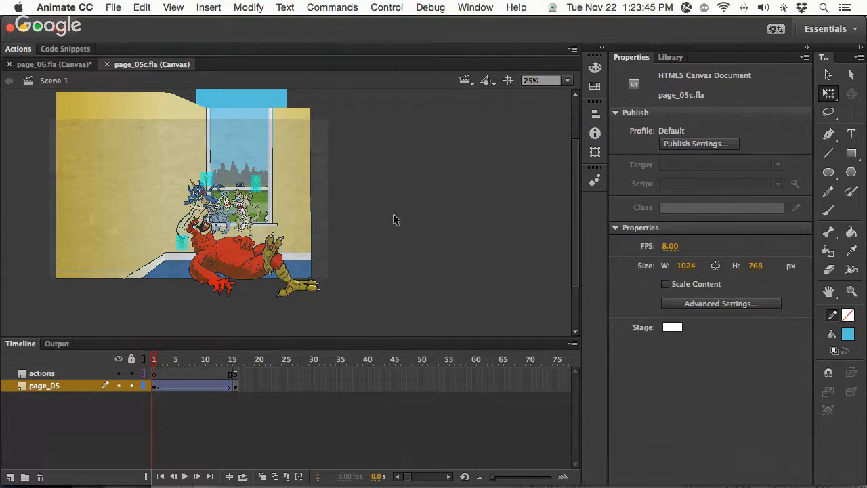
{"action": "key", "text": "super+equal"}
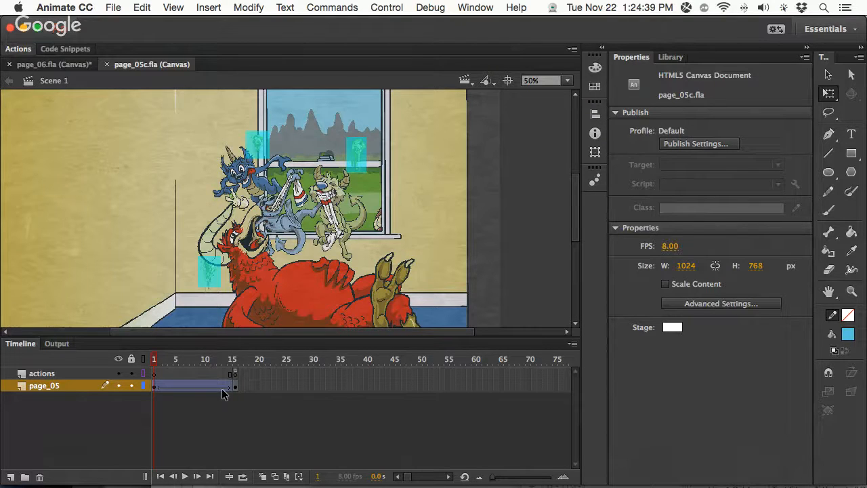
{"action": "key", "text": "super+Return"}
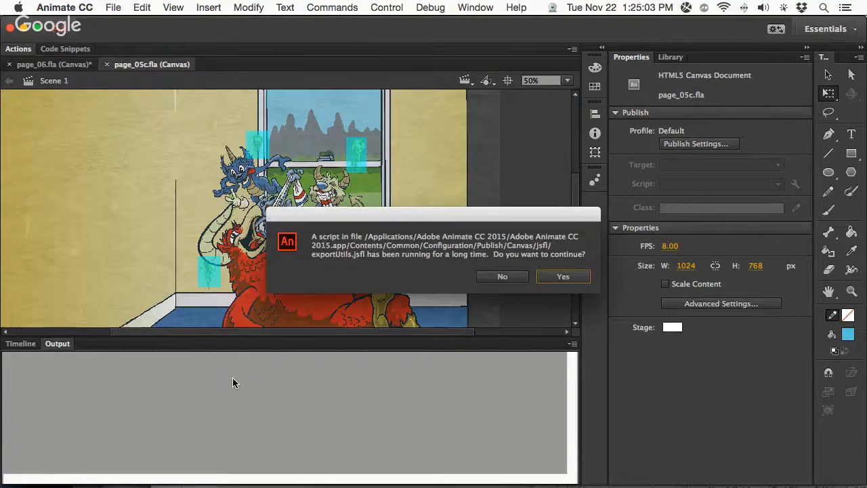
{"action": "left_click", "coordinate": [562, 277]}
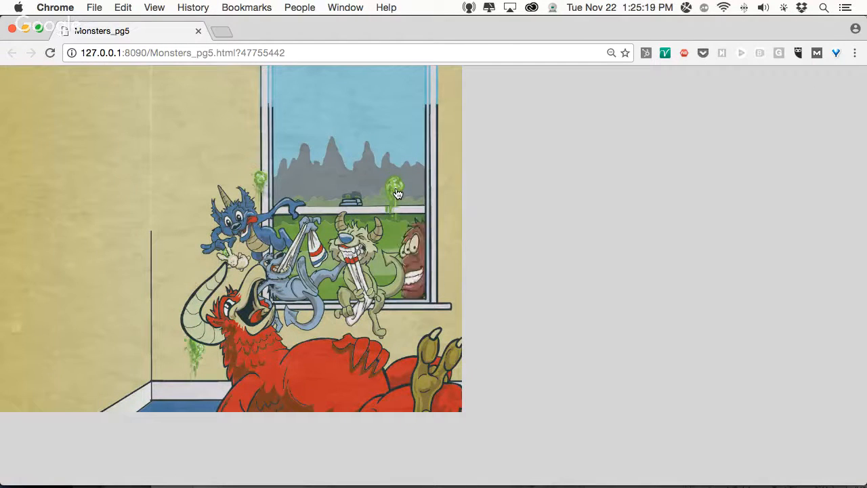
Try the green splat buttons beside the window and at the lower wall, then close the browser preview and return to Animate
{"action": "left_click", "coordinate": [397, 195]}
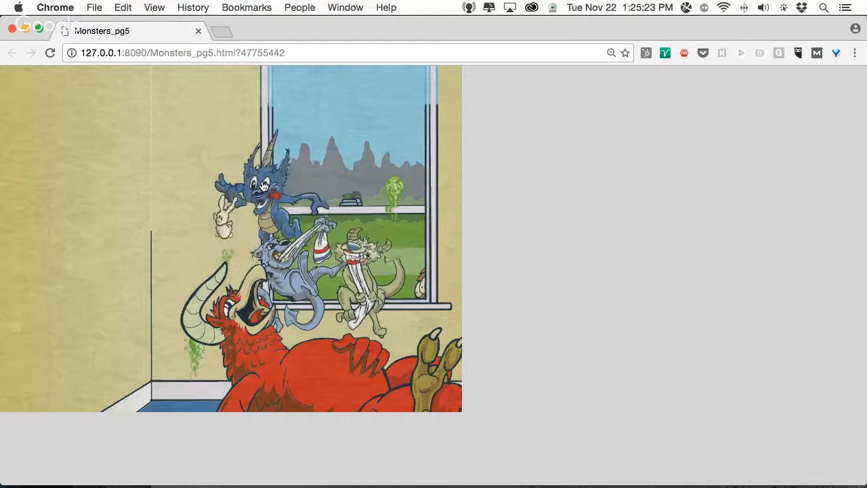
{"action": "left_click", "coordinate": [192, 353]}
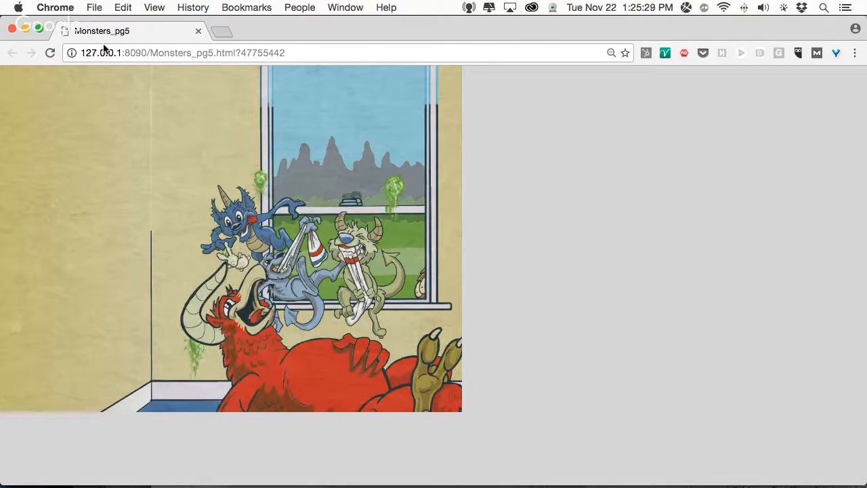
{"action": "left_click", "coordinate": [13, 28]}
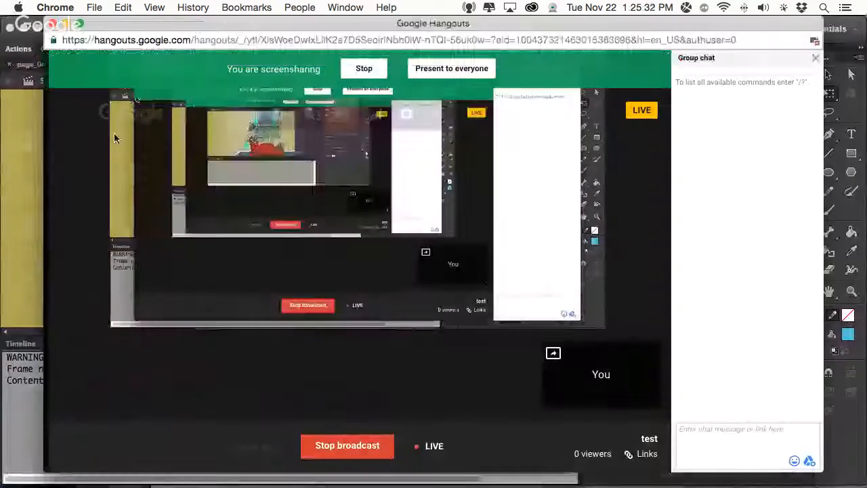
{"action": "left_click", "coordinate": [18, 240]}
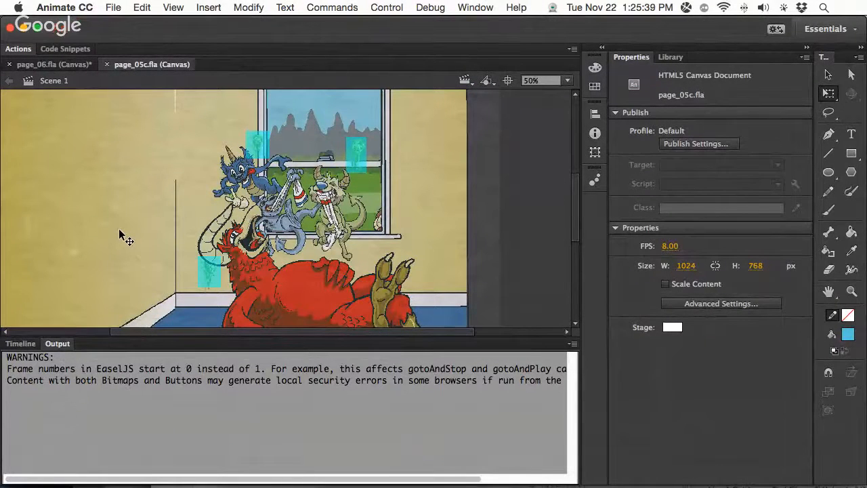
Create a new HTML5 Canvas document of 550 × 400 px at 24 fps with a white background
{"action": "key", "text": "super+shift+n"}
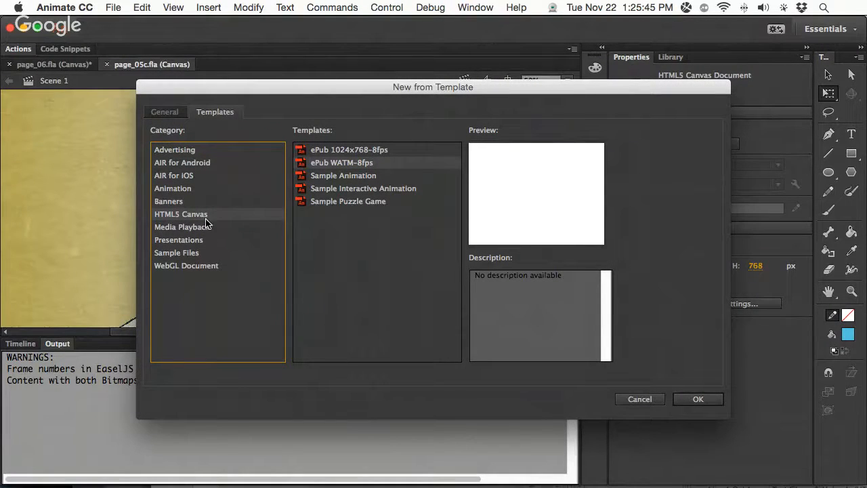
{"action": "left_click", "coordinate": [165, 113]}
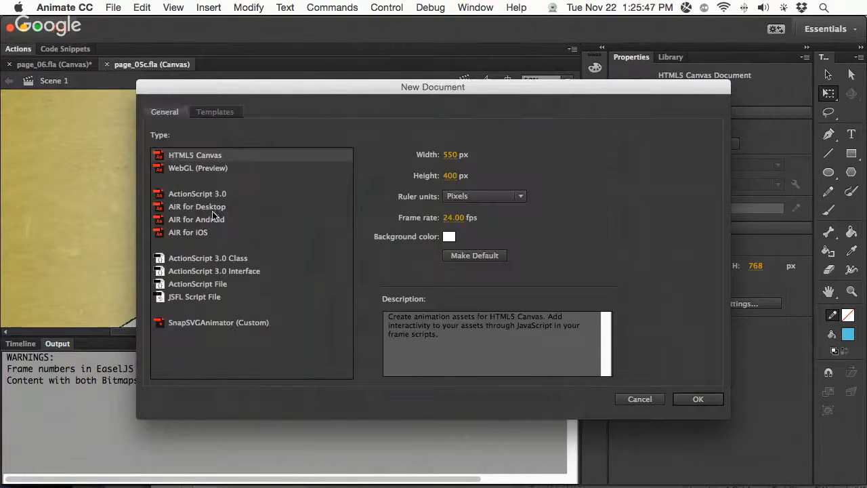
{"action": "left_click", "coordinate": [215, 158]}
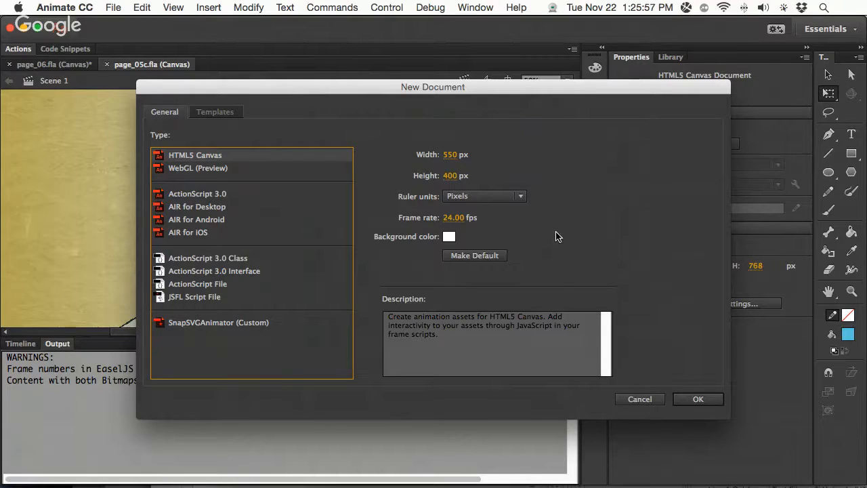
{"action": "left_click", "coordinate": [698, 400]}
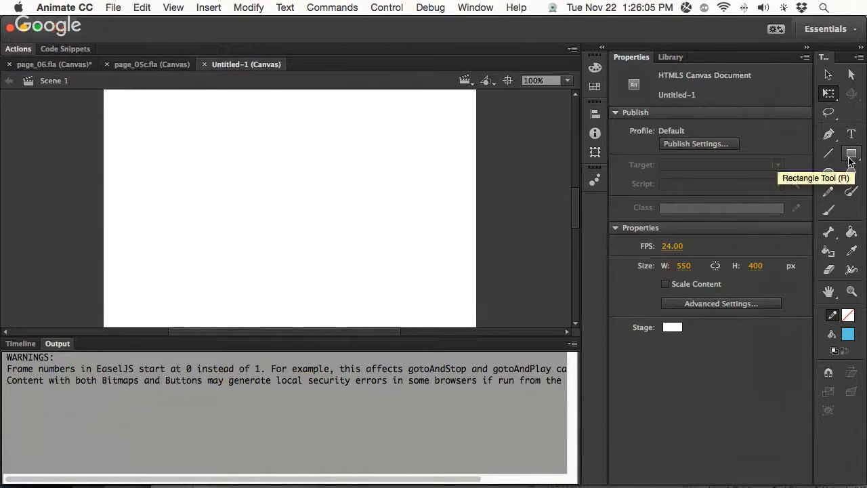
Draw a small red square without a stroke in the upper-left area of the stage and show the timeline
{"action": "left_click", "coordinate": [847, 334]}
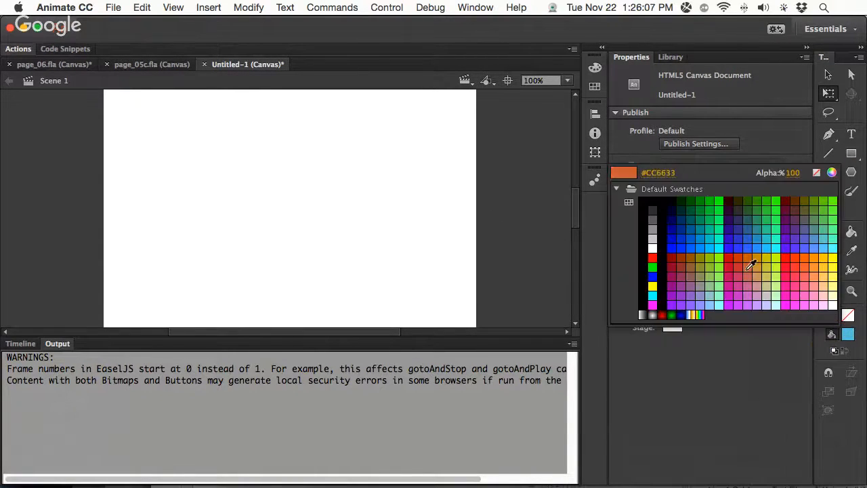
{"action": "left_click", "coordinate": [652, 258]}
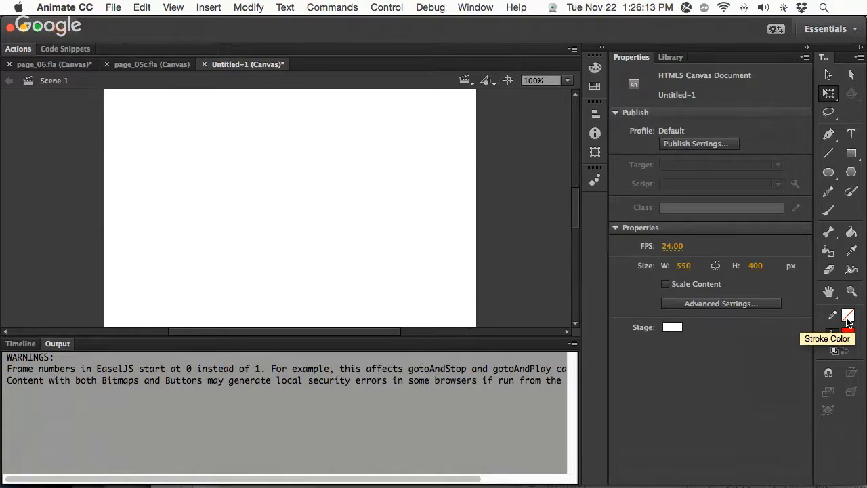
{"action": "left_click", "coordinate": [852, 154]}
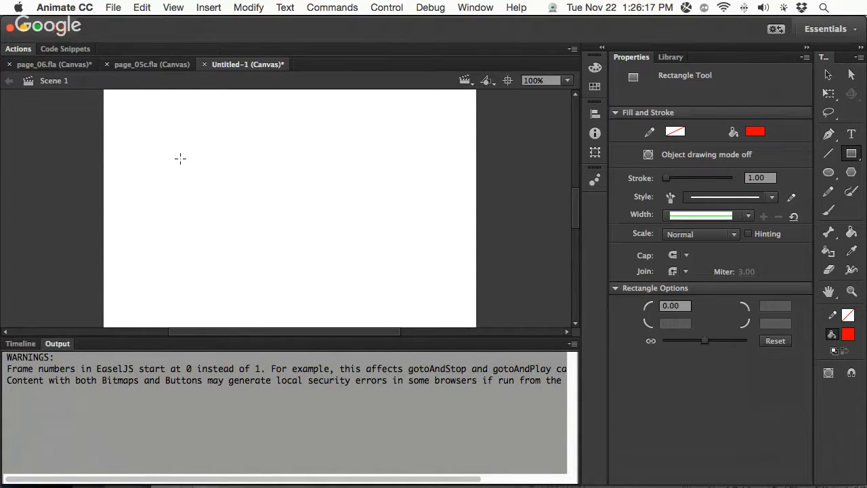
{"action": "left_click_drag", "start_coordinate": [180, 159], "coordinate": [216, 194]}
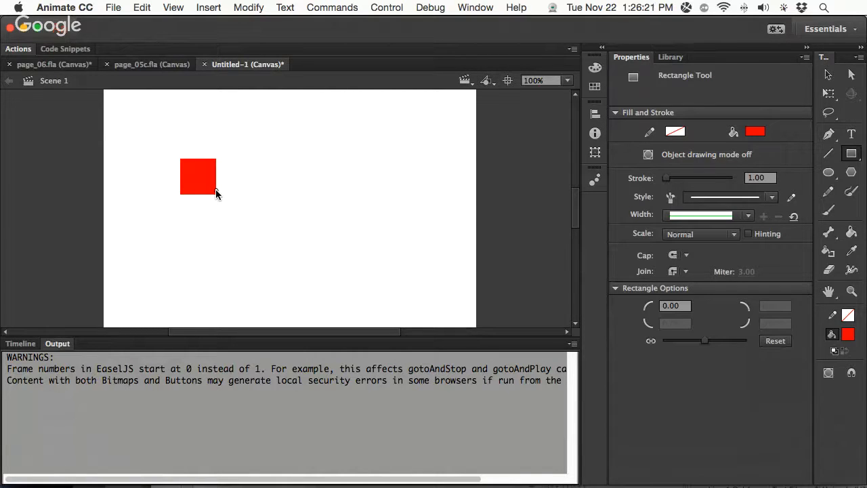
{"action": "left_click", "coordinate": [20, 343]}
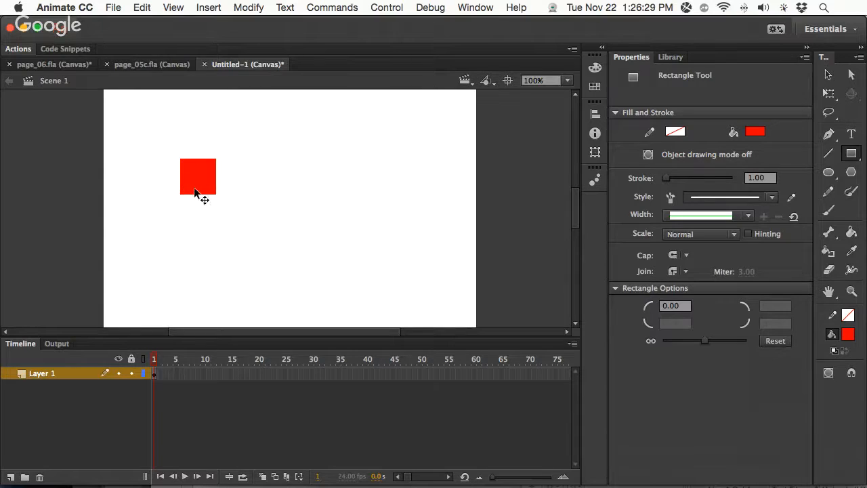
Convert the red square to a Button symbol named invs_btn in the library root
{"action": "left_click", "coordinate": [195, 190]}
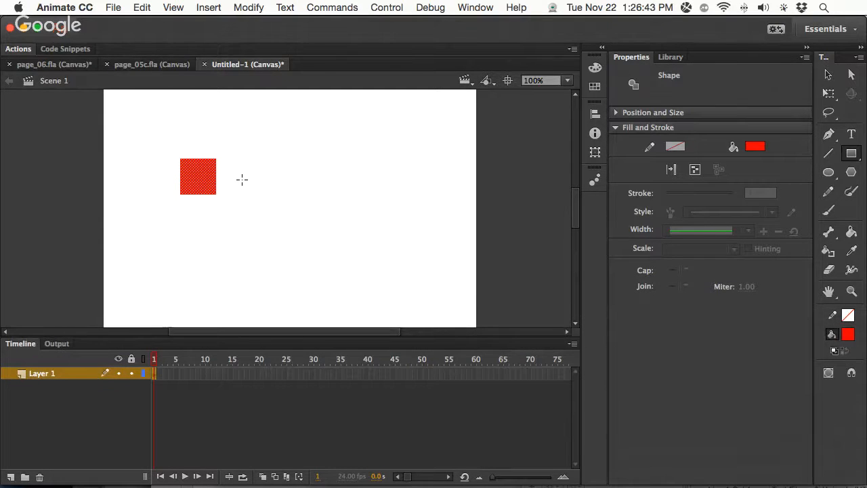
{"action": "key", "text": "F8"}
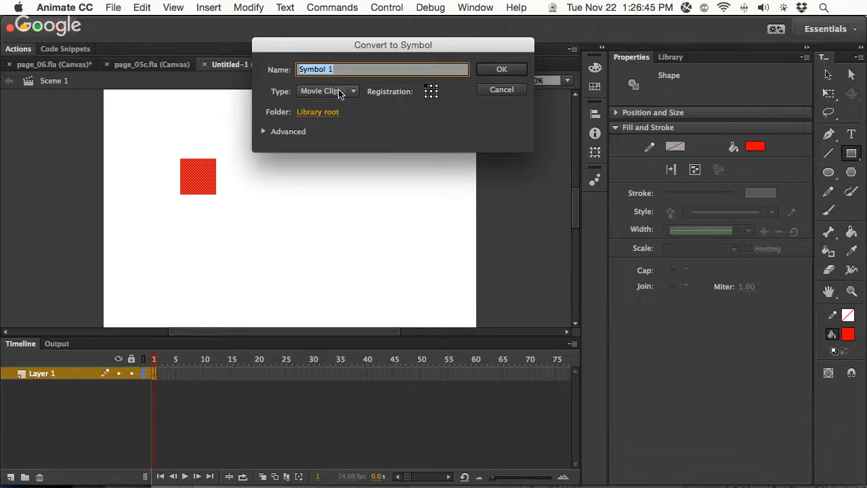
{"action": "left_click", "coordinate": [341, 94]}
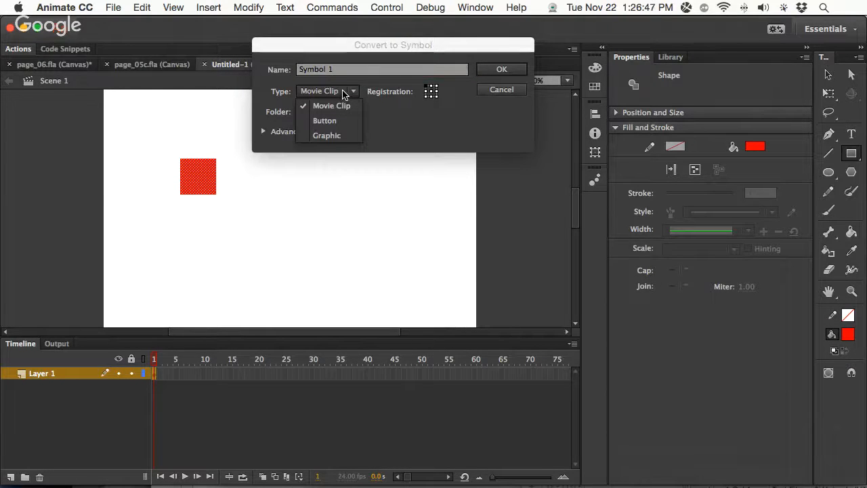
{"action": "left_click", "coordinate": [332, 122]}
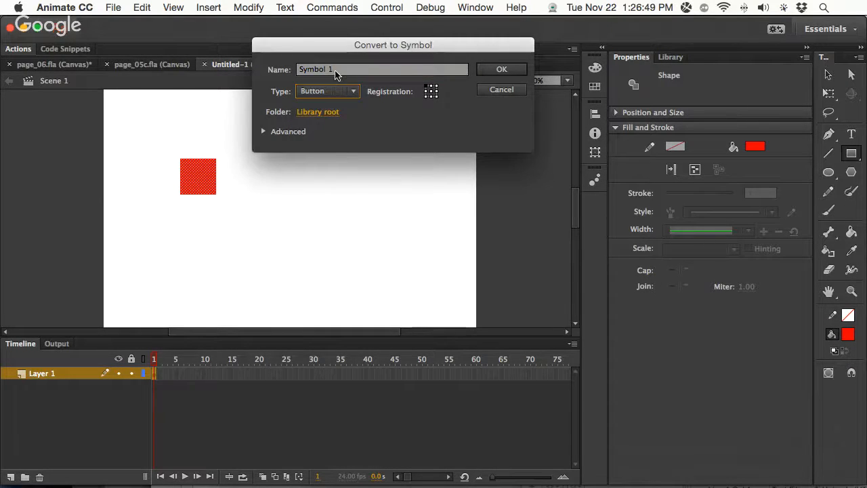
{"action": "left_click", "coordinate": [338, 71]}
{"action": "key", "text": "BackSpace"}
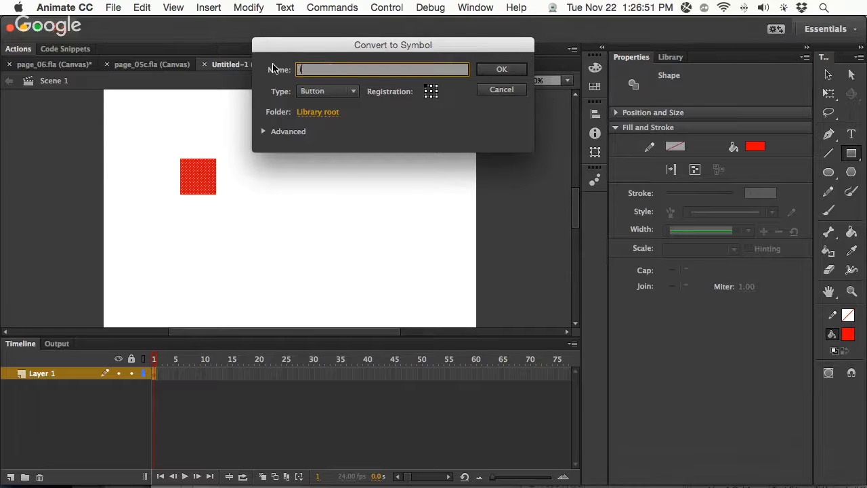
{"action": "type", "text": "invs_btn"}
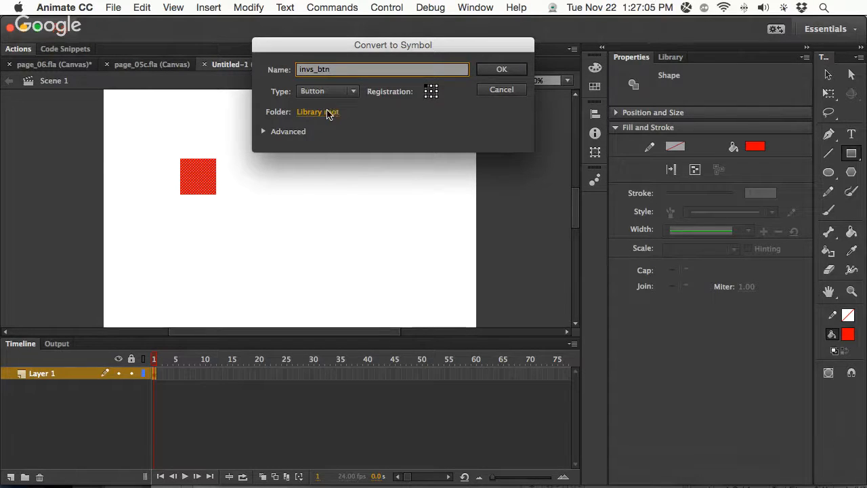
{"action": "left_click", "coordinate": [506, 77]}
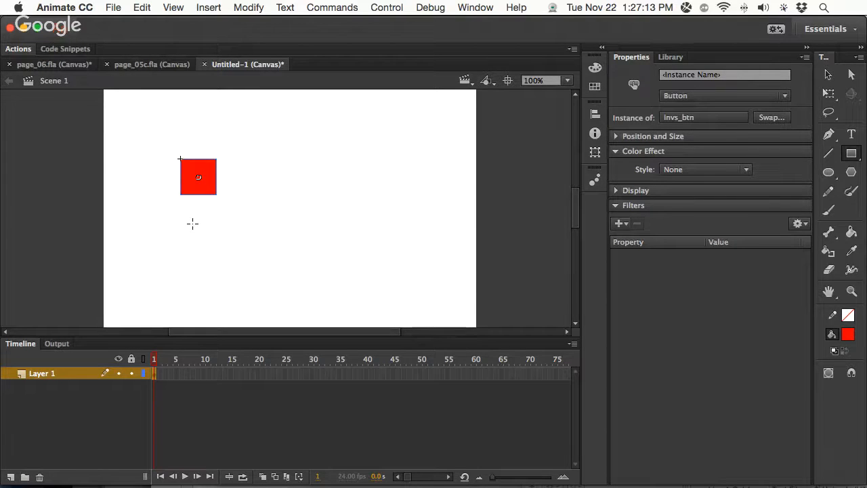
Test the new document in the browser to check the red button, then close the preview and return to Animate
{"action": "key", "text": "super+Return"}
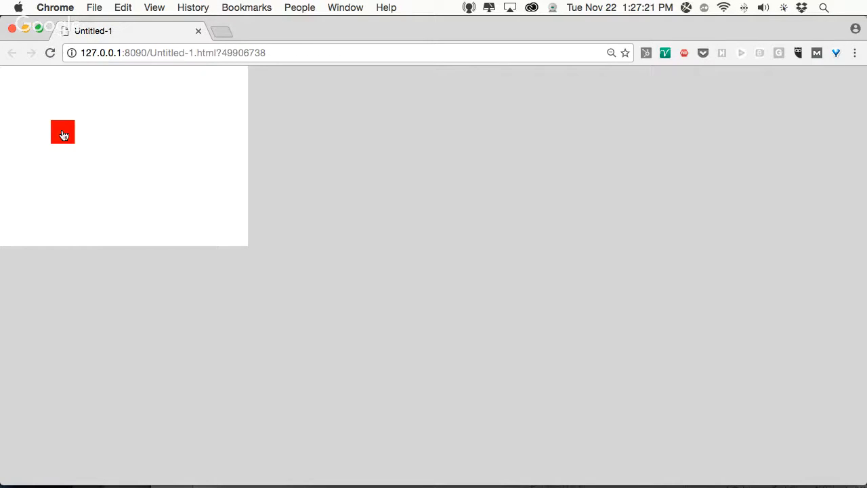
{"action": "left_click", "coordinate": [197, 32]}
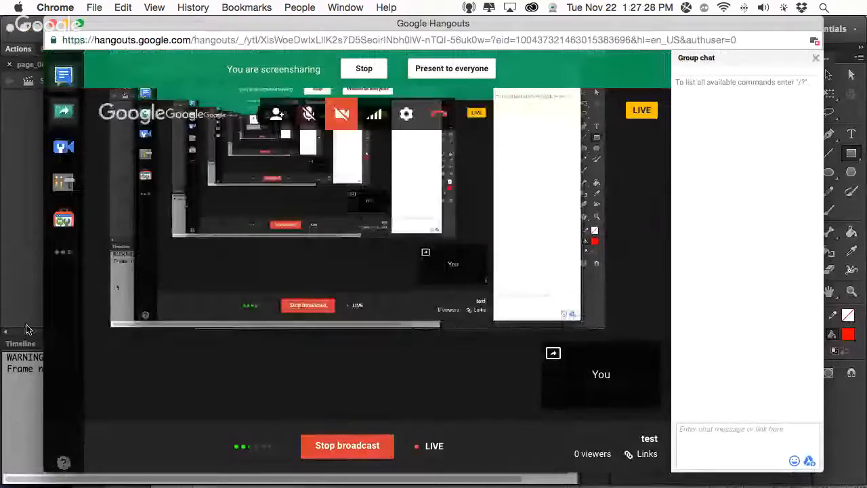
{"action": "left_click", "coordinate": [26, 329]}
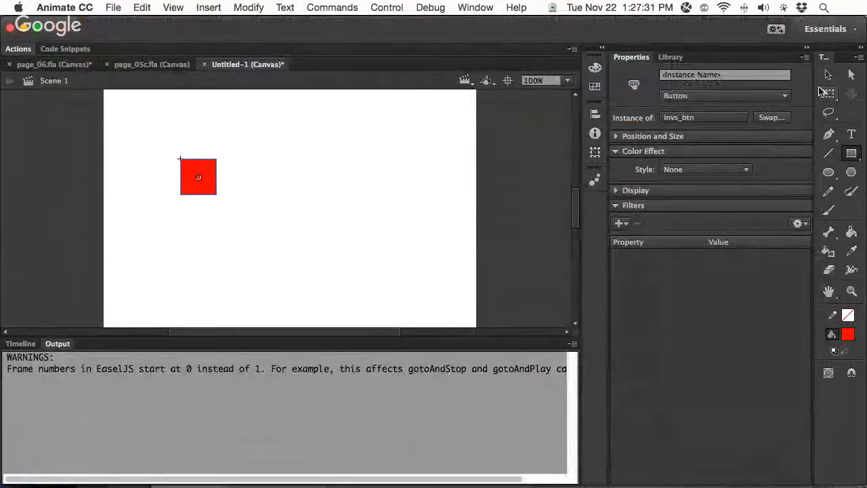
Apply an Alpha color effect to the red button instance and lower it to 0%
{"action": "left_click", "coordinate": [828, 74]}
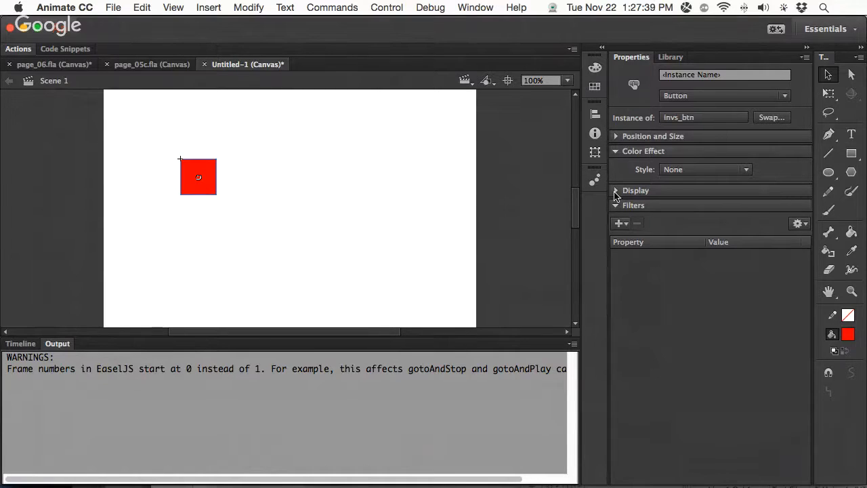
{"action": "left_click", "coordinate": [744, 169]}
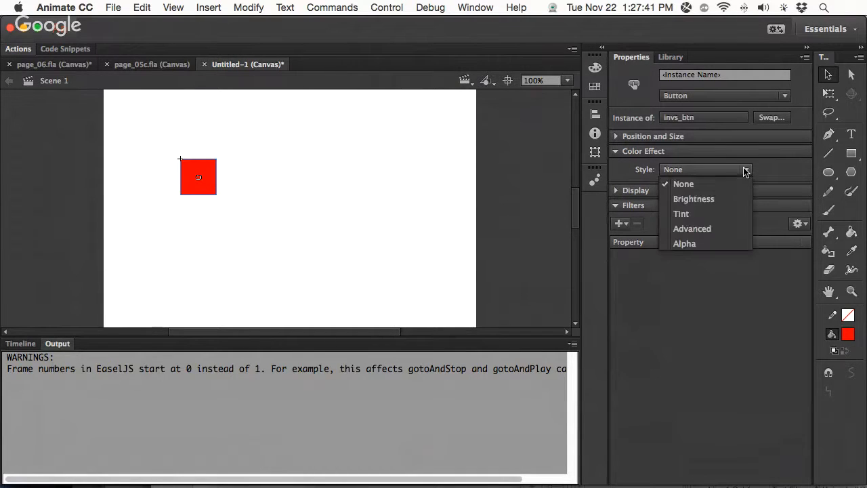
{"action": "left_click", "coordinate": [690, 243]}
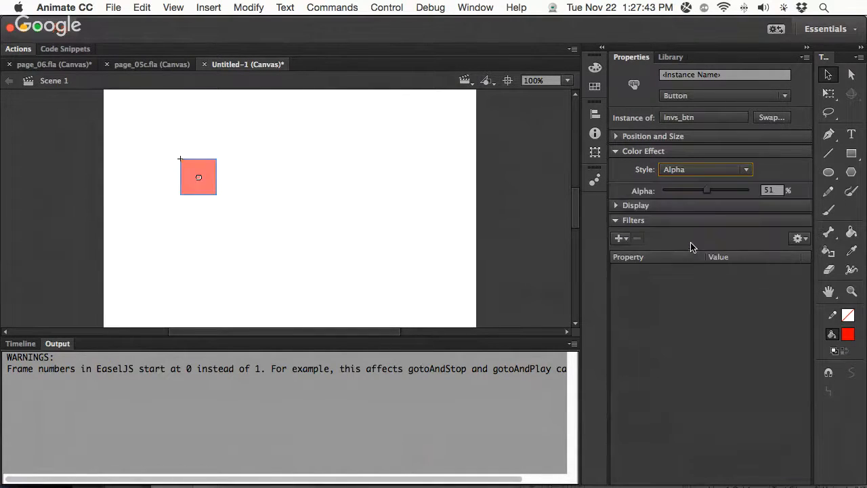
{"action": "left_click_drag", "start_coordinate": [708, 193], "coordinate": [652, 191]}
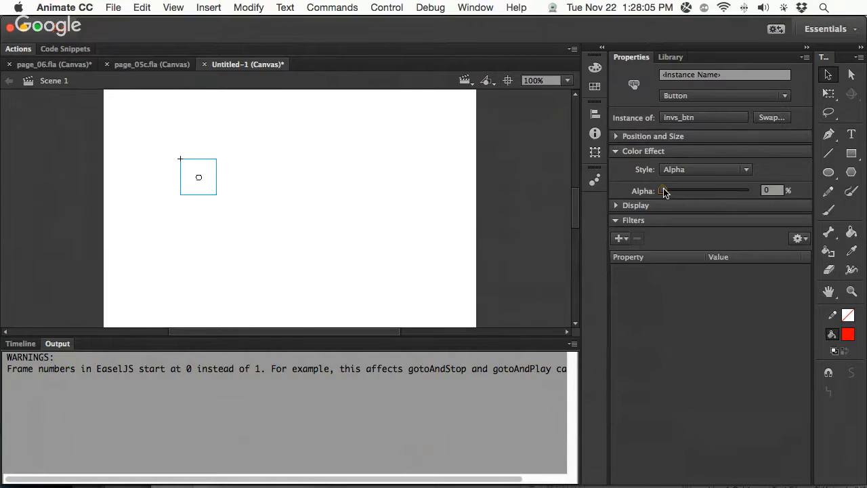
Raise the button instance's alpha back to 100% and reselect the red square on the stage
{"action": "left_click_drag", "start_coordinate": [664, 191], "coordinate": [764, 190]}
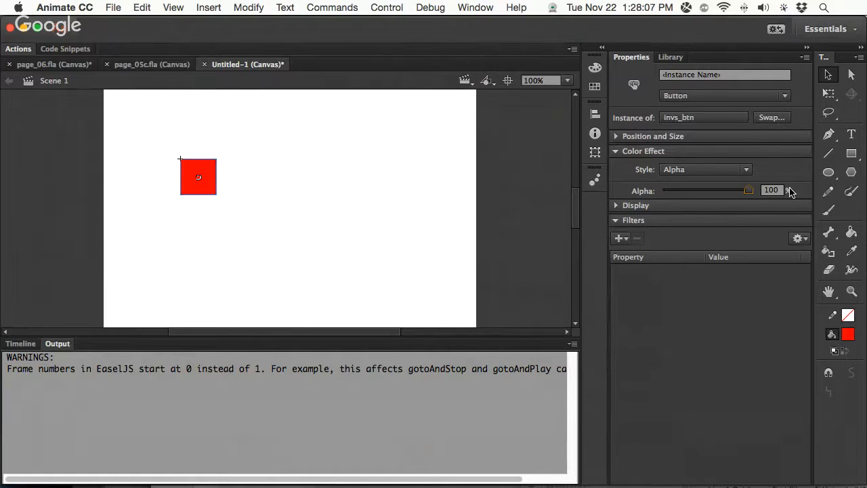
{"action": "left_click", "coordinate": [265, 177]}
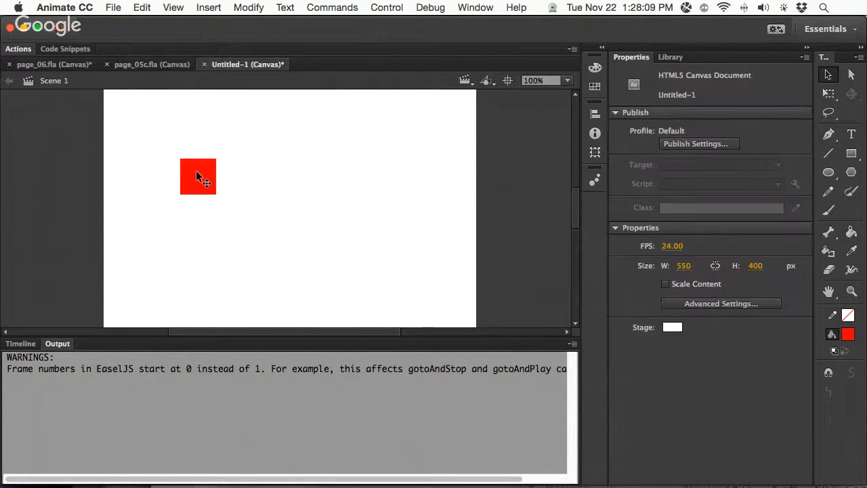
{"action": "left_click", "coordinate": [196, 172]}
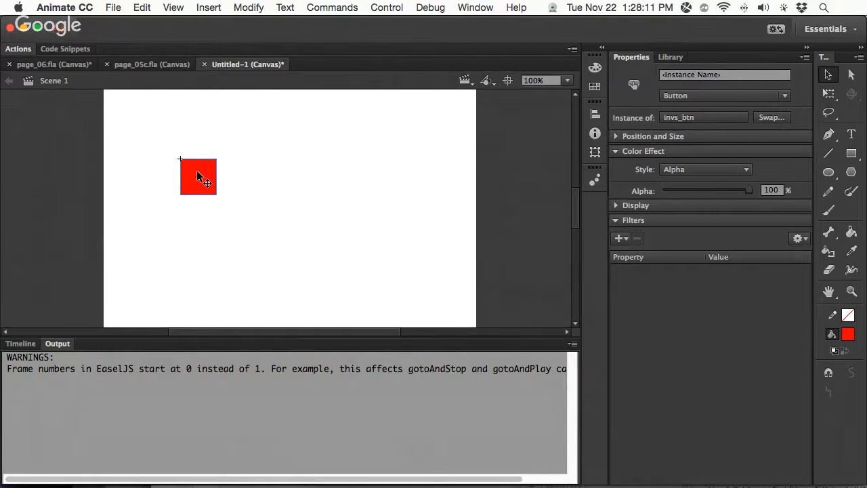
Open the invs_btn symbol for editing, show its timeline and go through the Over, Down and Hit frames
{"action": "double_click", "coordinate": [196, 172]}
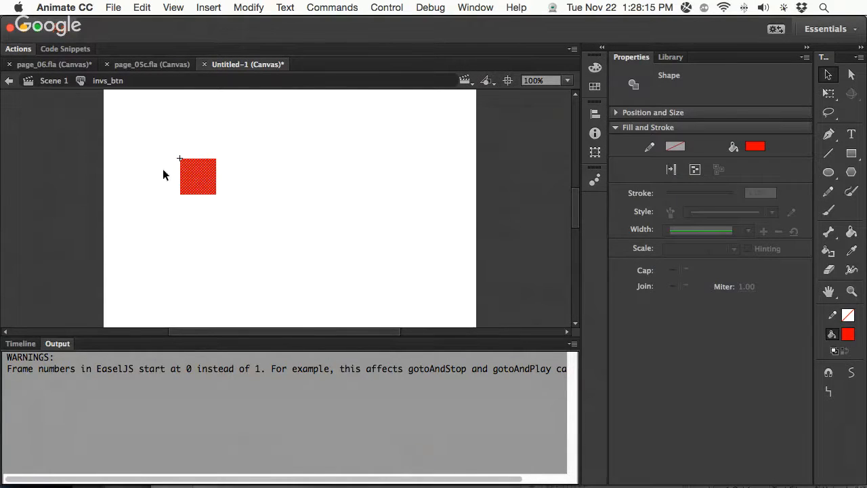
{"action": "left_click", "coordinate": [21, 343]}
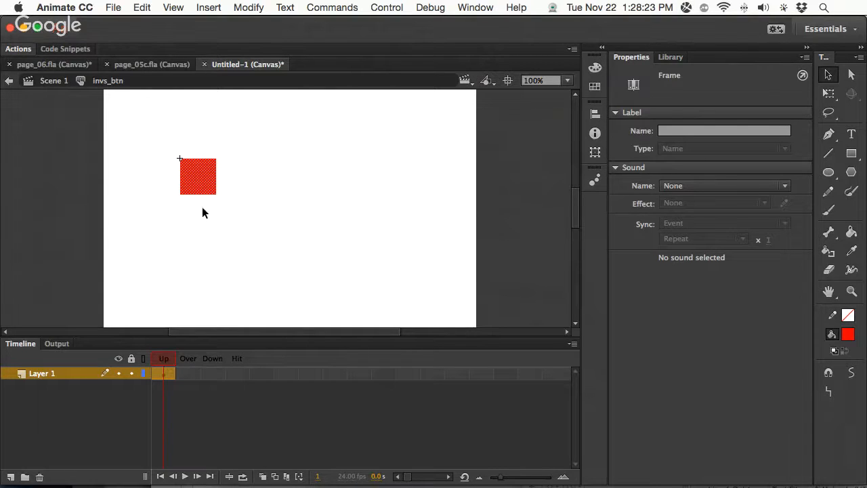
{"action": "left_click", "coordinate": [184, 364]}
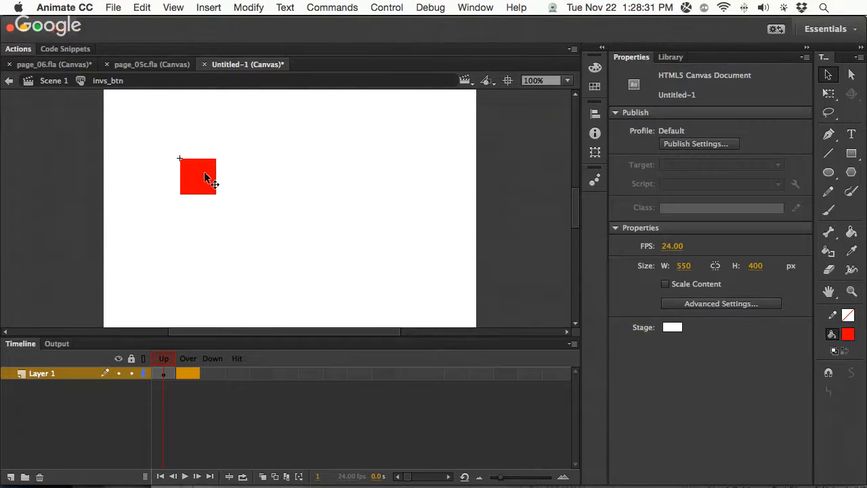
{"action": "left_click_drag", "start_coordinate": [190, 373], "coordinate": [217, 376]}
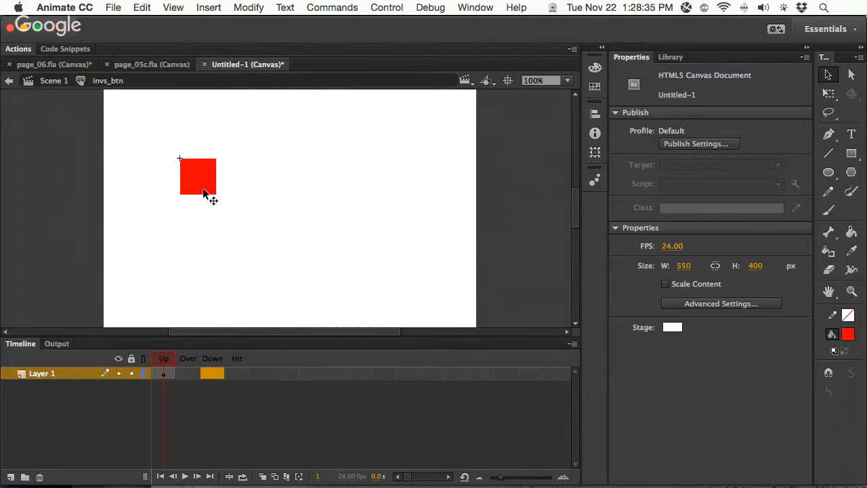
{"action": "left_click_drag", "start_coordinate": [220, 375], "coordinate": [244, 375]}
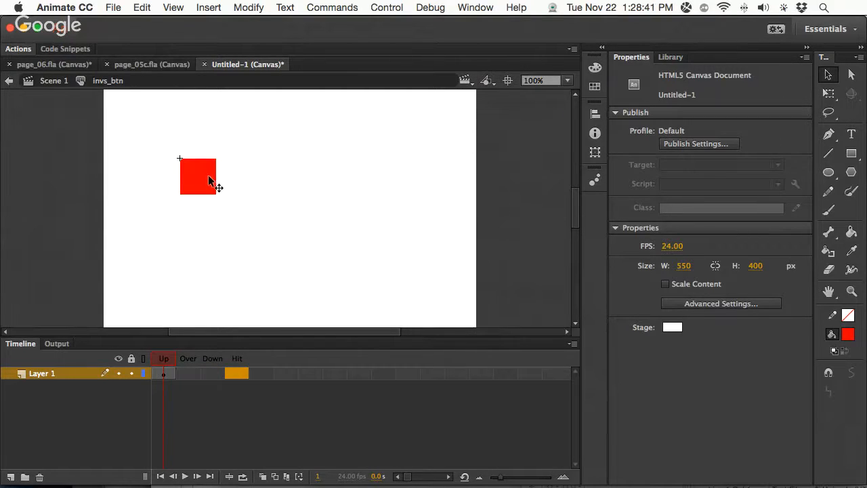
Move the red square's keyframe from Up to Hit in the button's timeline and check all four state frames
{"action": "left_click", "coordinate": [165, 373]}
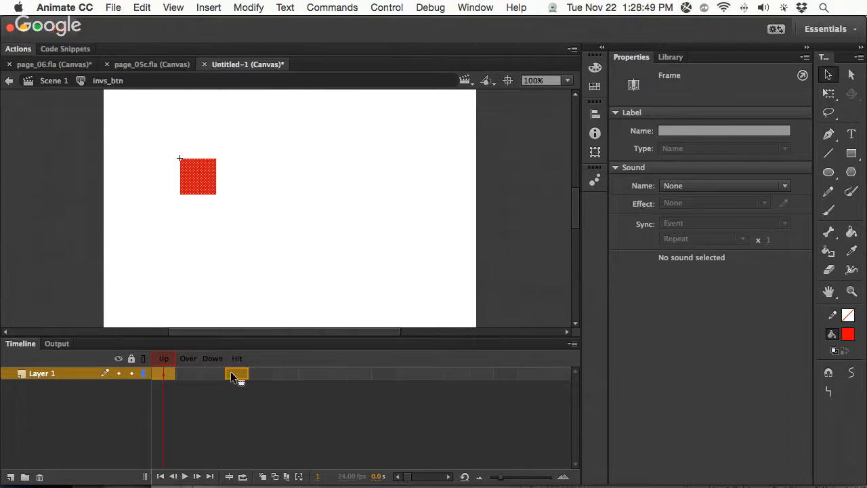
{"action": "left_click_drag", "start_coordinate": [231, 377], "coordinate": [231, 377]}
{"action": "left_click", "coordinate": [211, 398]}
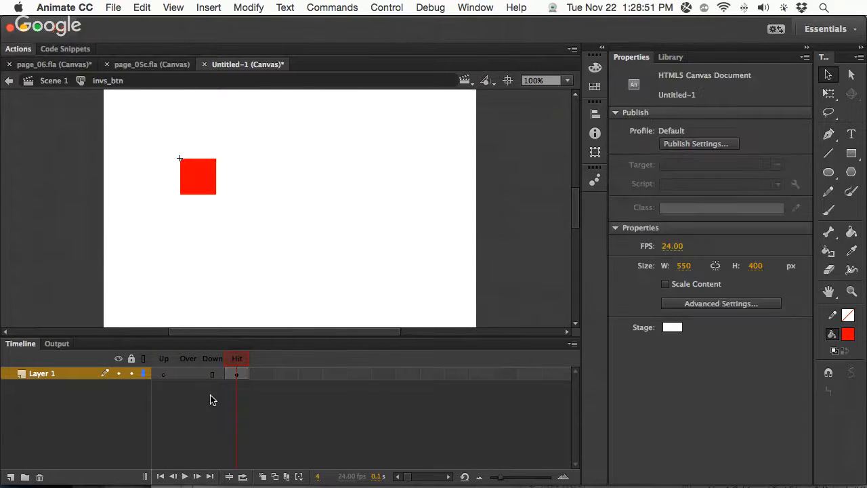
{"action": "left_click", "coordinate": [164, 373]}
{"action": "left_click", "coordinate": [188, 374]}
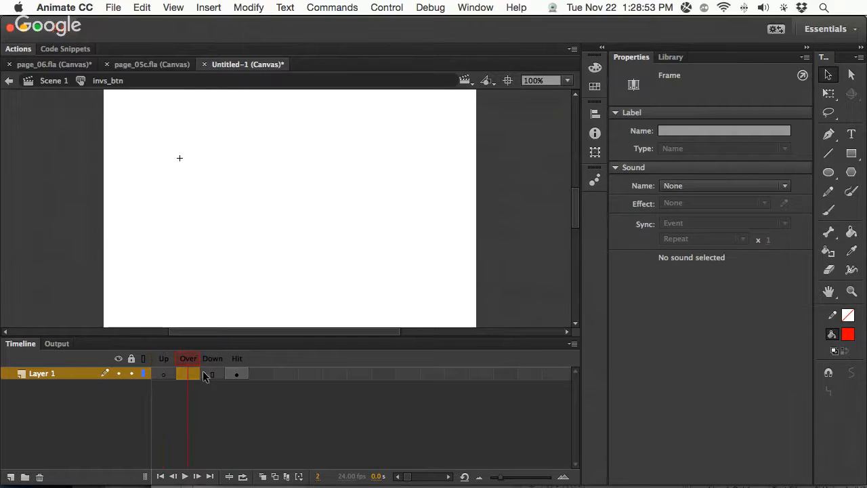
{"action": "left_click", "coordinate": [208, 374]}
{"action": "left_click", "coordinate": [235, 373]}
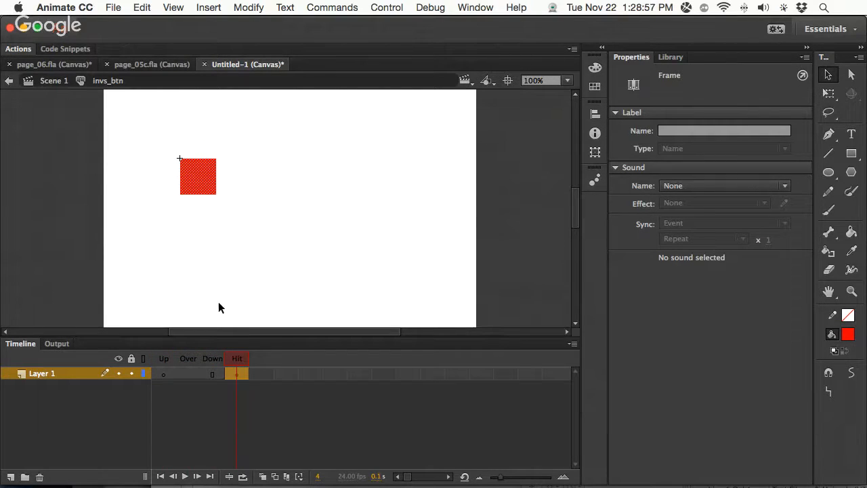
Return to Scene 1, shift the invisible button instance slightly right on the stage and open its instance name for editing
{"action": "left_click", "coordinate": [54, 81]}
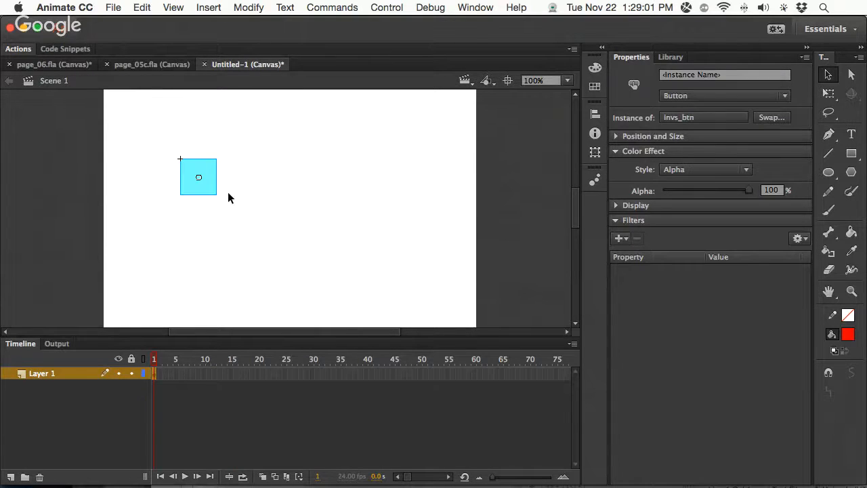
{"action": "left_click", "coordinate": [220, 211]}
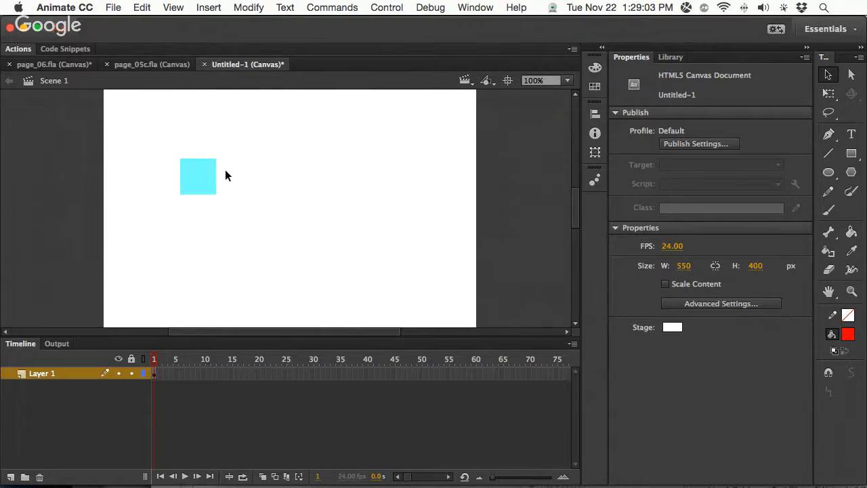
{"action": "left_click", "coordinate": [203, 173]}
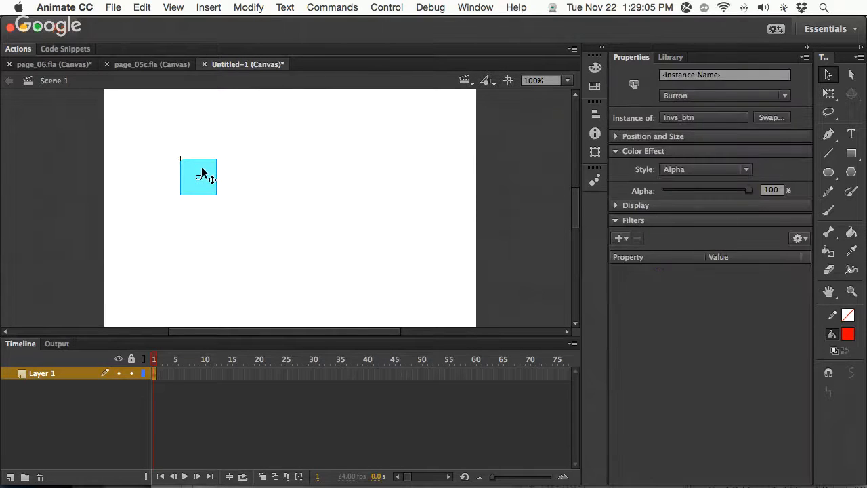
{"action": "mouse_move", "coordinate": [202, 174]}
{"action": "left_mouse_down"}
{"action": "mouse_move", "coordinate": [329, 151]}
{"action": "mouse_move", "coordinate": [365, 172]}
{"action": "mouse_move", "coordinate": [363, 186]}
{"action": "mouse_move", "coordinate": [323, 158]}
{"action": "mouse_move", "coordinate": [240, 190]}
{"action": "mouse_move", "coordinate": [214, 173]}
{"action": "left_mouse_up"}
{"action": "left_click", "coordinate": [684, 75]}
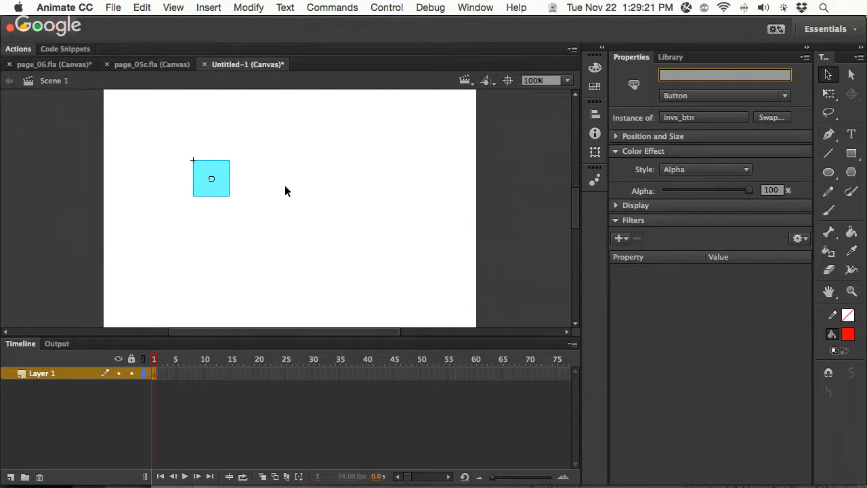
Switch to the page_05c.fla document, open the pg_05_mc movie clip and scrub its timeline to frame 29
{"action": "left_click", "coordinate": [156, 68]}
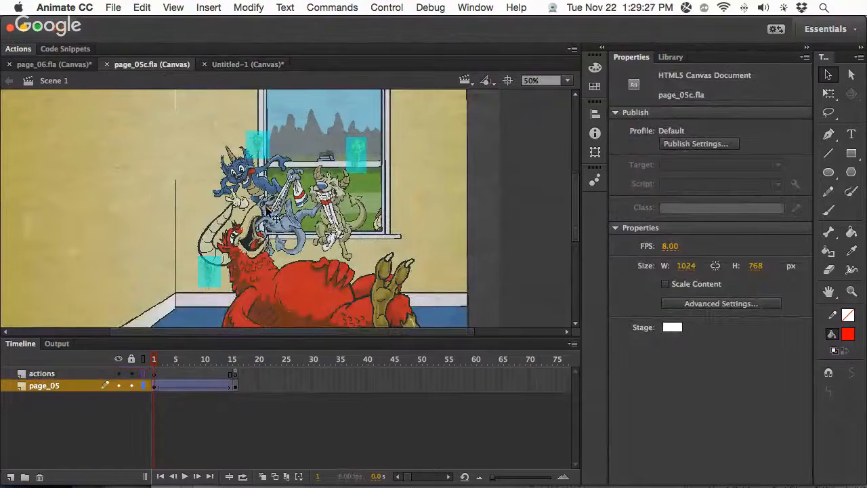
{"action": "double_click", "coordinate": [270, 214]}
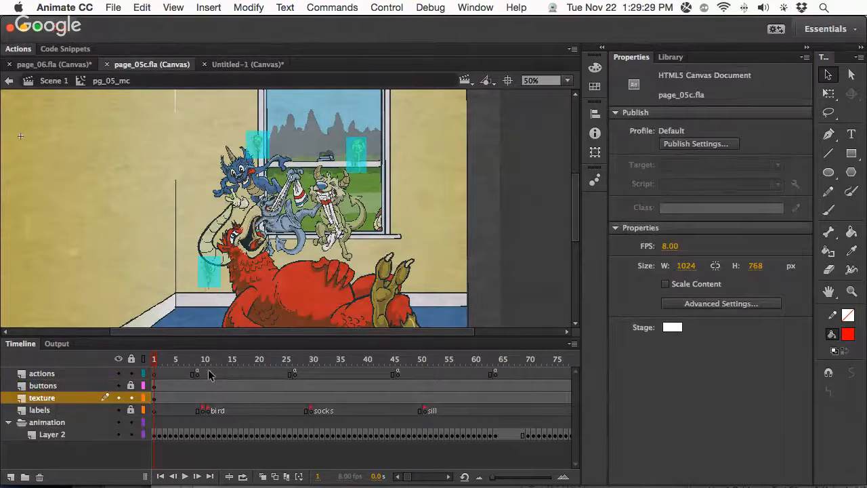
{"action": "left_click_drag", "start_coordinate": [199, 360], "coordinate": [306, 376]}
Unlock the buttons layer, inspect the instance names of the two invisible buttons at the window, and return the playhead to frame 1
{"action": "left_click", "coordinate": [351, 163]}
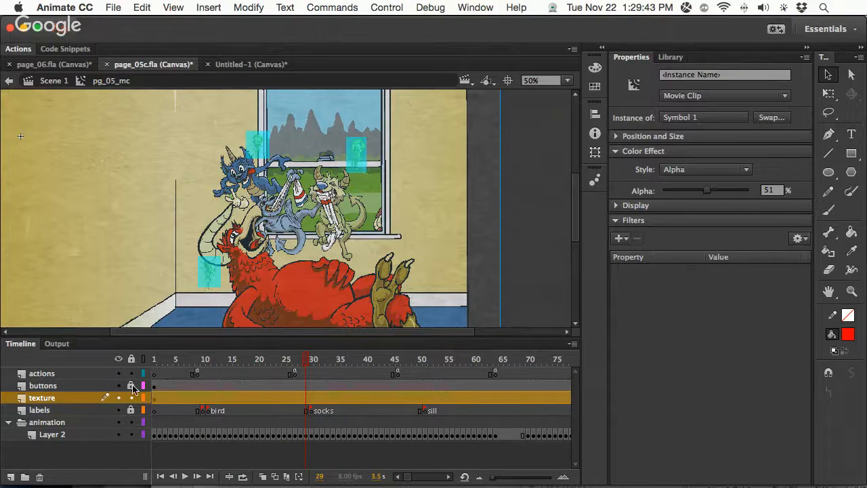
{"action": "left_click", "coordinate": [131, 385]}
{"action": "left_click", "coordinate": [359, 158]}
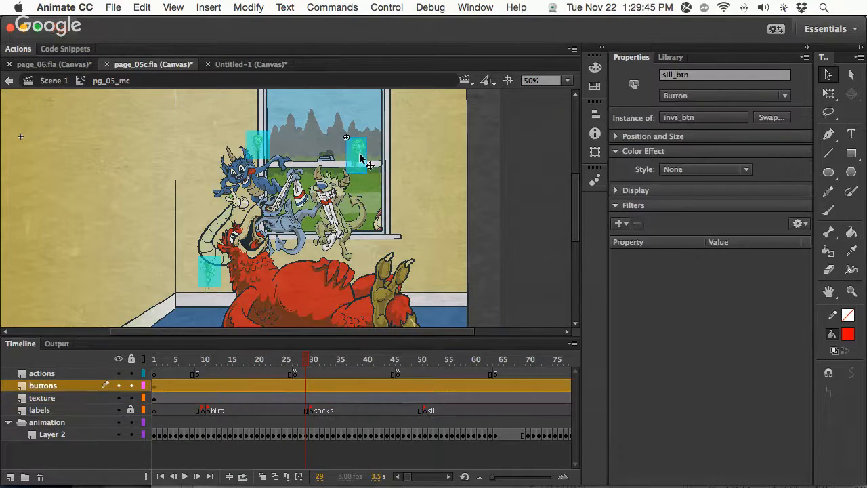
{"action": "double_click", "coordinate": [689, 78]}
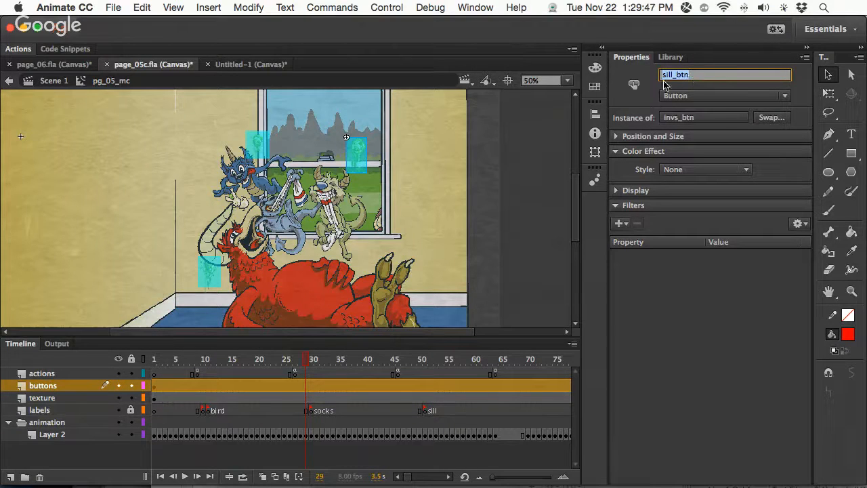
{"action": "left_click", "coordinate": [251, 154]}
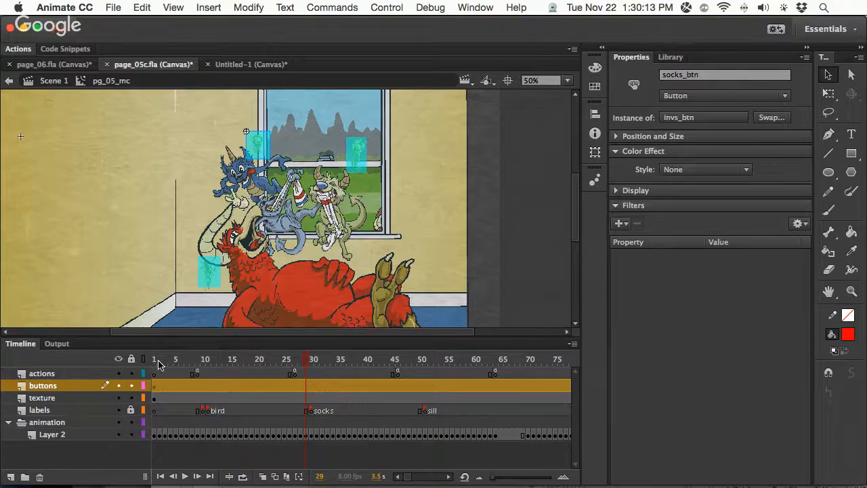
{"action": "left_click_drag", "start_coordinate": [161, 366], "coordinate": [136, 380]}
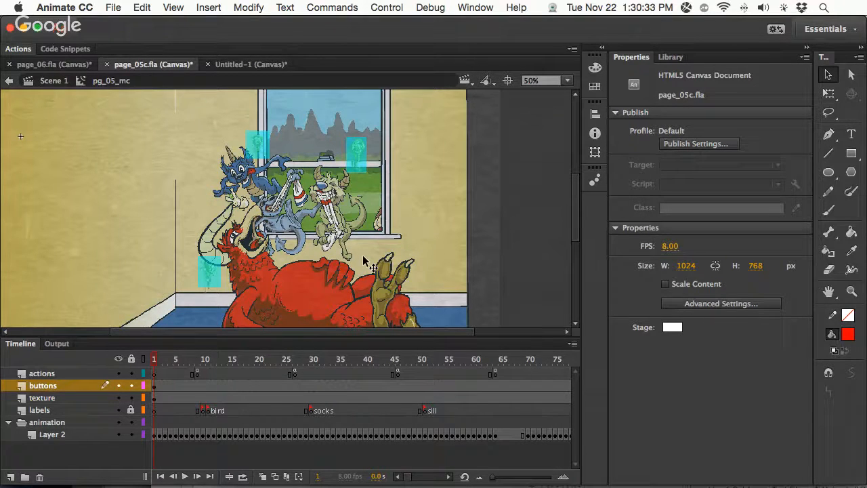
{"action": "mouse_move", "coordinate": [86, 475]}
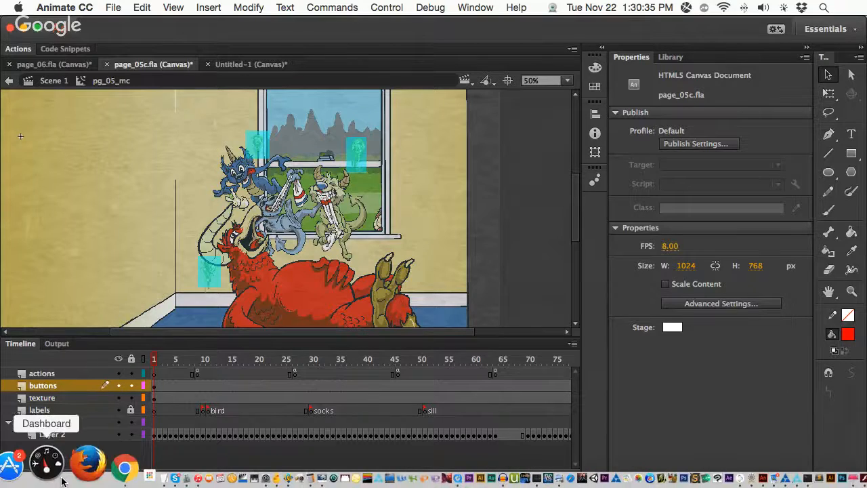
{"action": "left_click", "coordinate": [81, 474]}
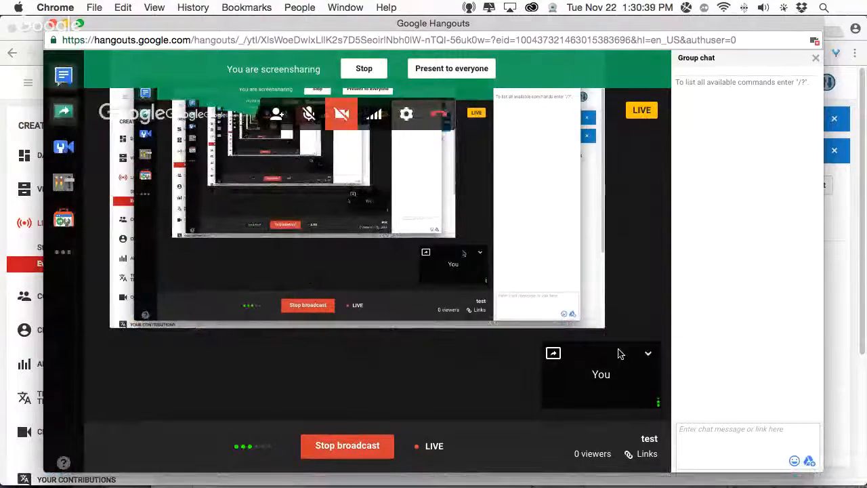
{"action": "left_click", "coordinate": [839, 335]}
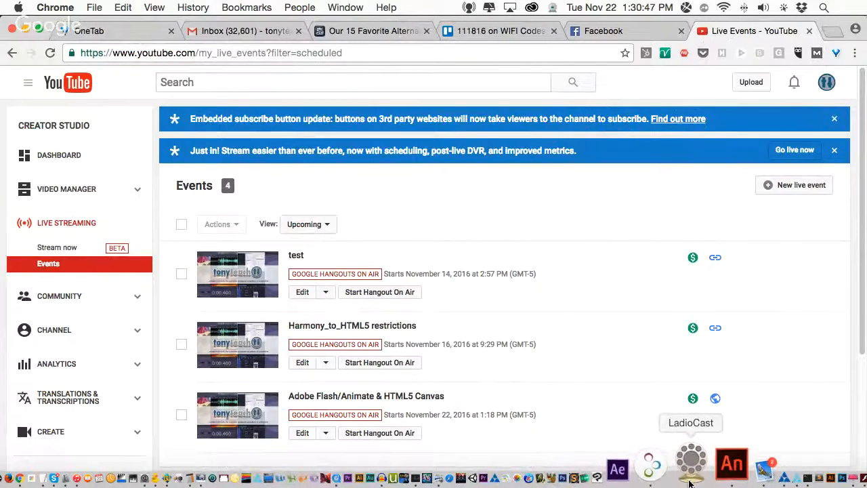
{"action": "left_click", "coordinate": [701, 478]}
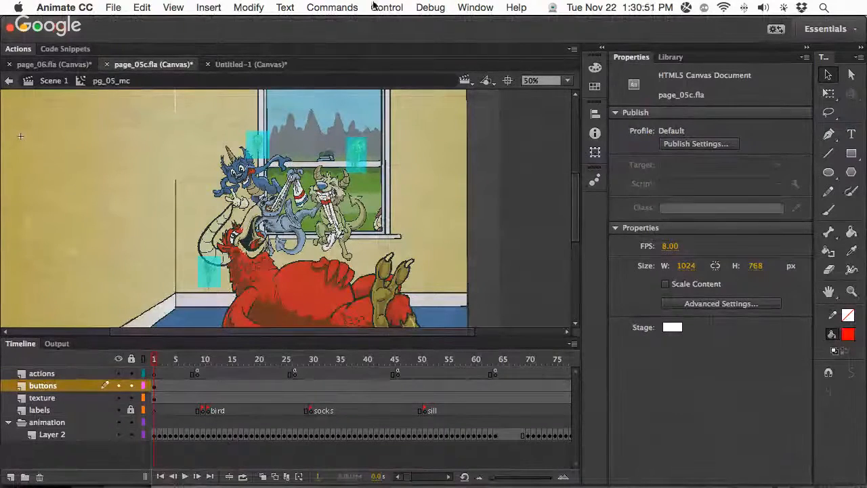
Switch to Chrome and bring the Google Hangouts broadcast window to the front
{"action": "mouse_move", "coordinate": [85, 467]}
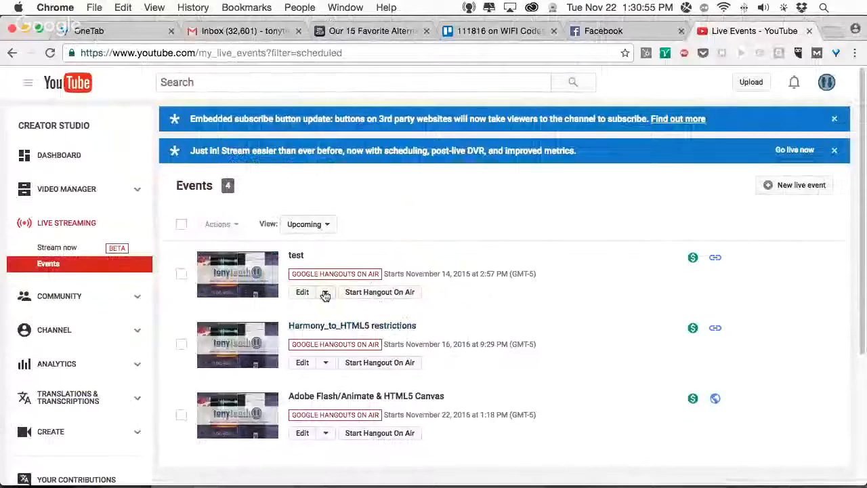
{"action": "left_click", "coordinate": [344, 7]}
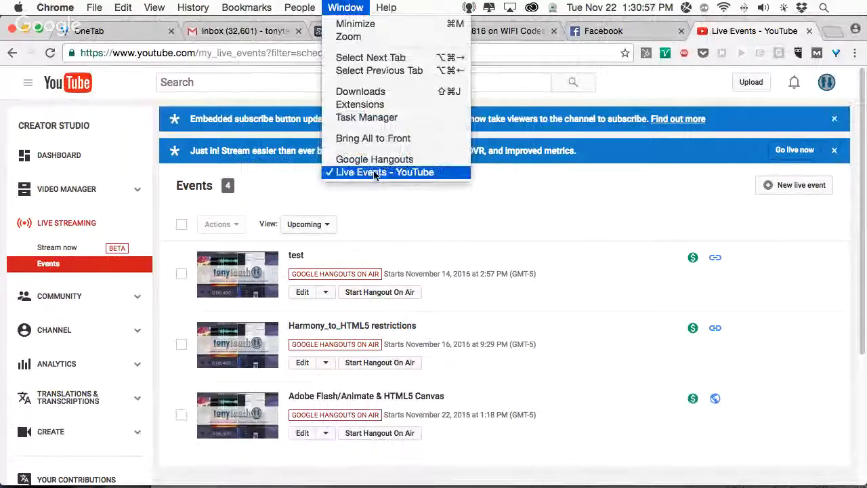
{"action": "left_click", "coordinate": [375, 160]}
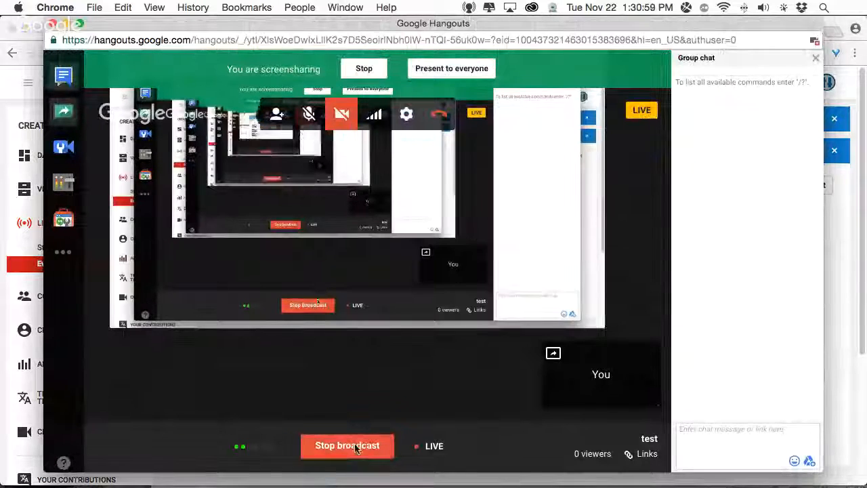